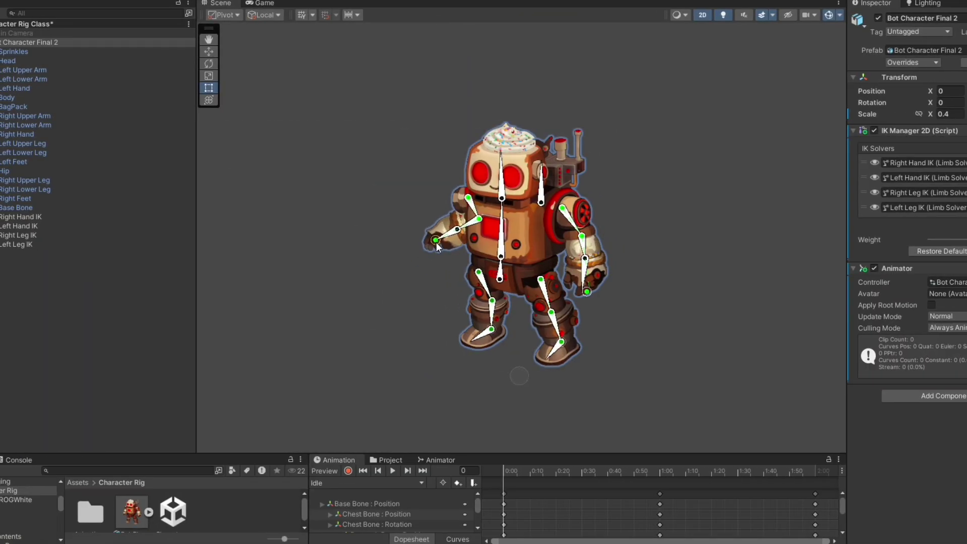
- Pose both arms by dragging their hand IK targets, then inspect the left arm bones
{"action": "left_click_drag", "start_coordinate": [436, 240], "coordinate": [409, 206]}
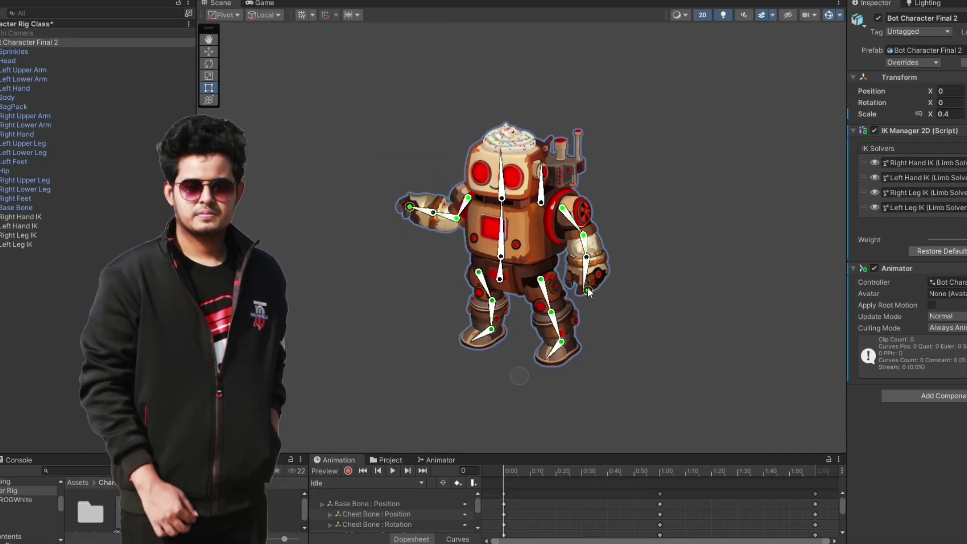
{"action": "mouse_move", "coordinate": [589, 292]}
{"action": "left_mouse_down"}
{"action": "mouse_move", "coordinate": [597, 271]}
{"action": "mouse_move", "coordinate": [588, 291]}
{"action": "left_mouse_up"}
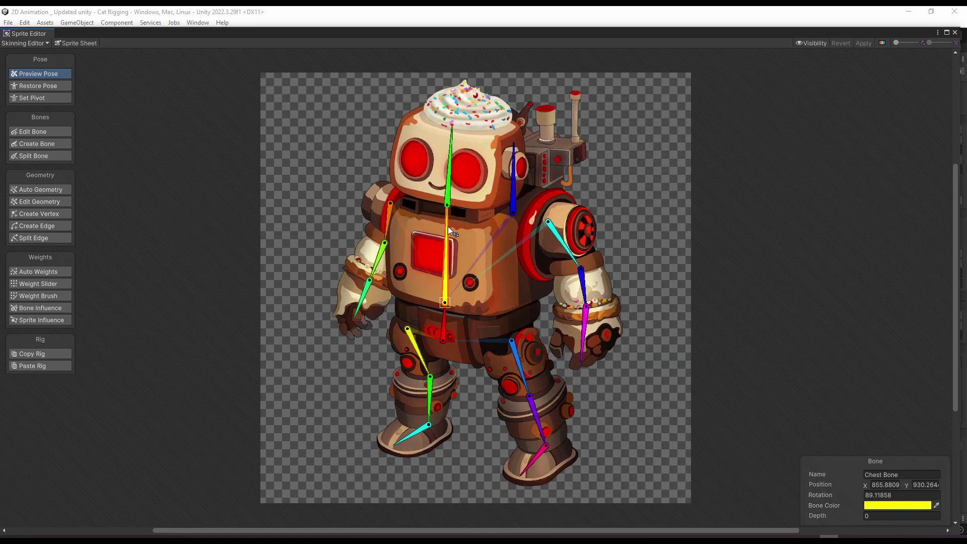
{"action": "left_click", "coordinate": [566, 248]}
{"action": "left_click", "coordinate": [584, 292]}
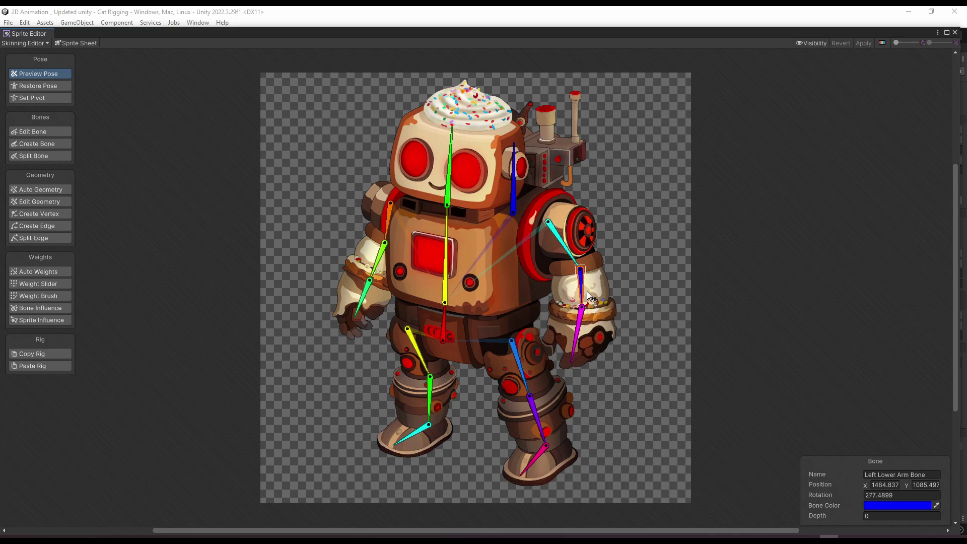
{"action": "left_click", "coordinate": [576, 336]}
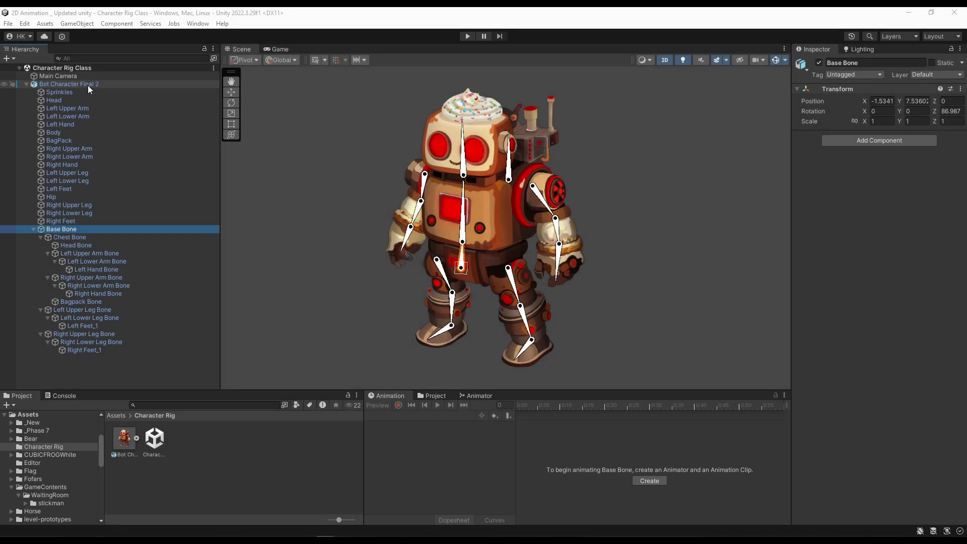
- Add an IK Manager 2D component to Bot Character Final 2, found by searching 'ik'
{"action": "left_click", "coordinate": [88, 85]}
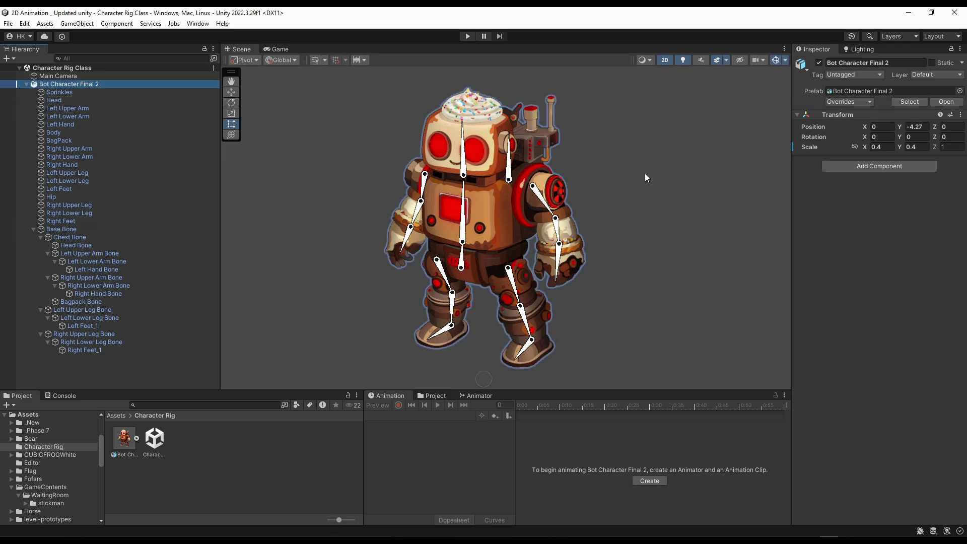
{"action": "left_click", "coordinate": [883, 167]}
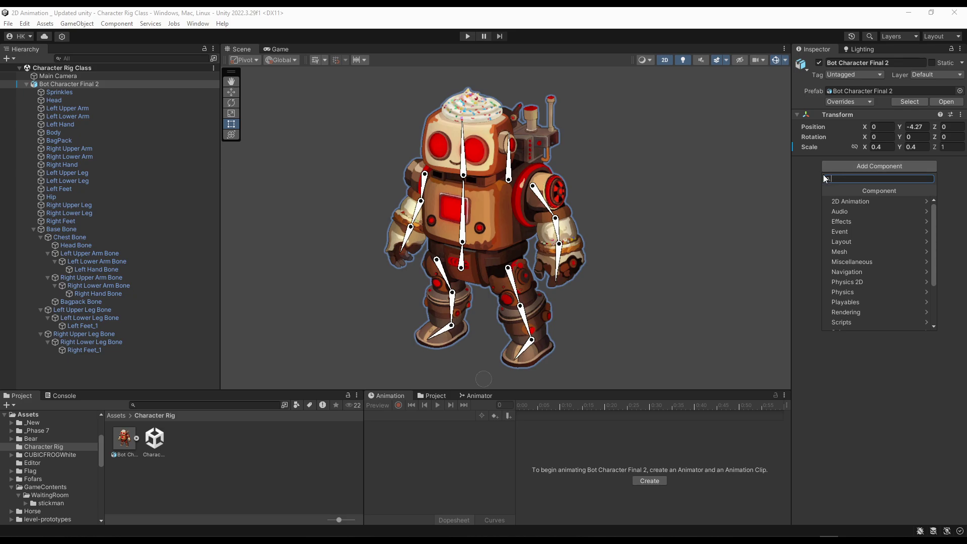
{"action": "type", "text": "ik"}
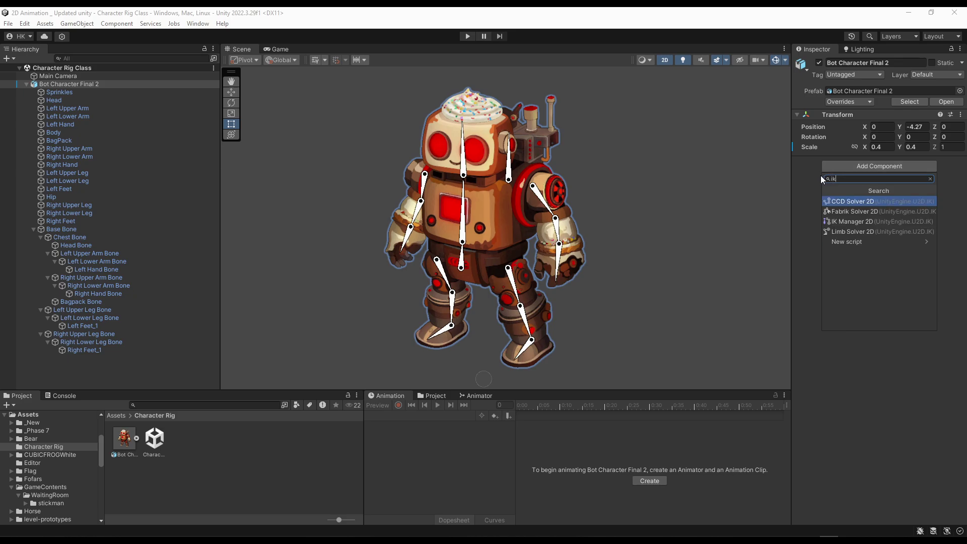
{"action": "left_click", "coordinate": [859, 221]}
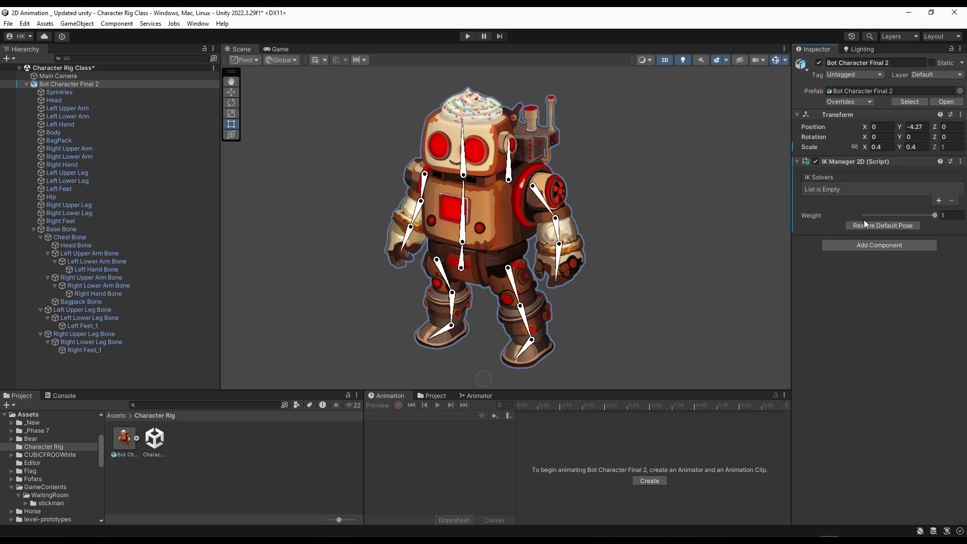
- Add Limb solvers to the IK Manager 2D until four New LimbSolver2D objects exist
{"action": "left_click", "coordinate": [938, 201]}
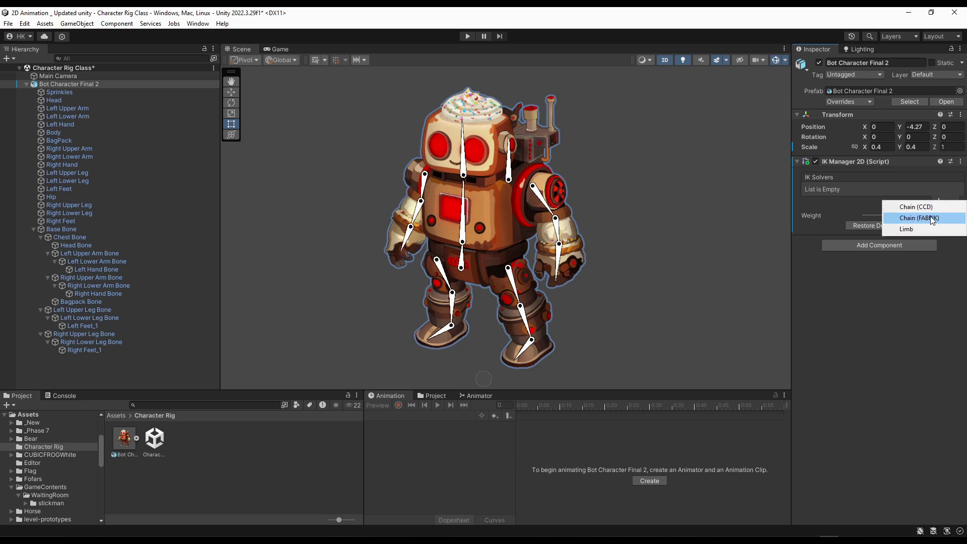
{"action": "left_click", "coordinate": [926, 229]}
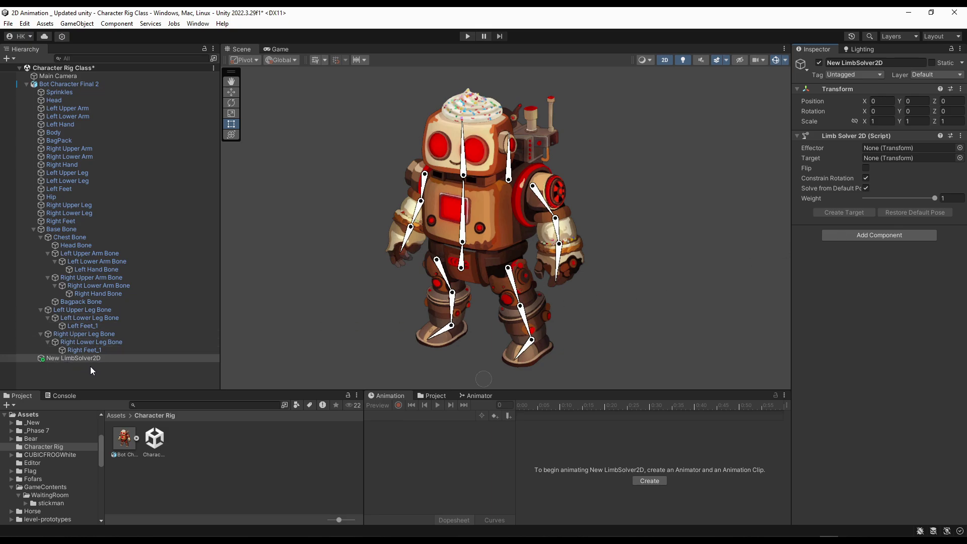
{"action": "left_click", "coordinate": [96, 84]}
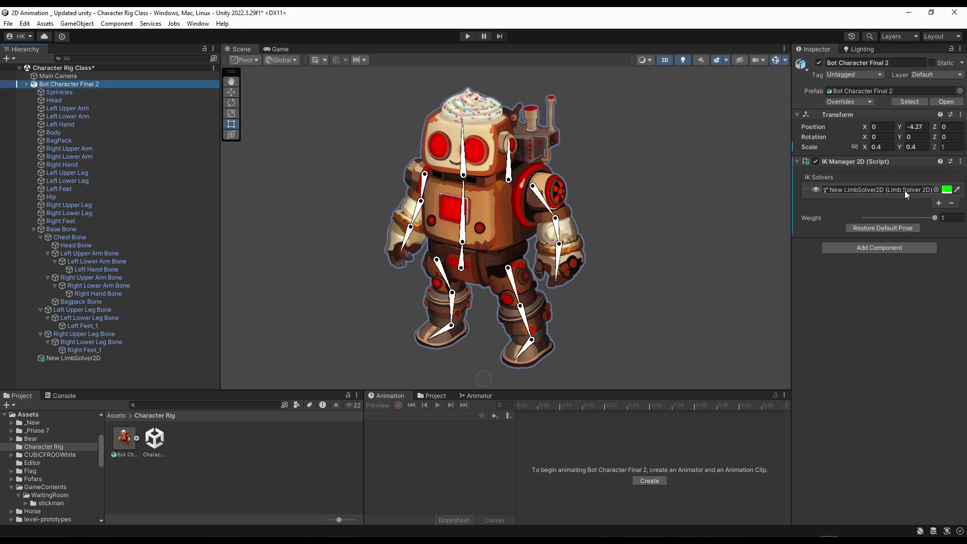
{"action": "left_click", "coordinate": [938, 203]}
{"action": "left_click", "coordinate": [907, 231]}
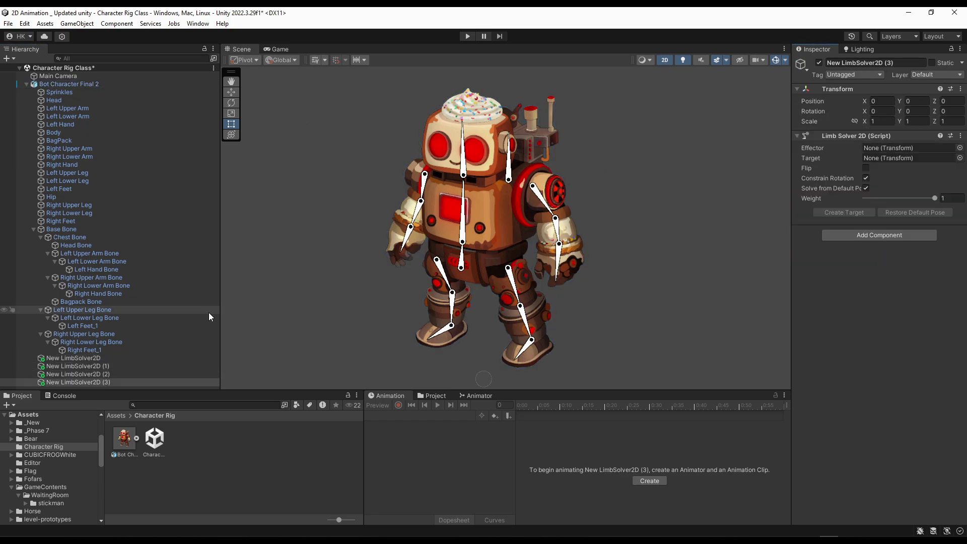
{"action": "left_click", "coordinate": [80, 358]}
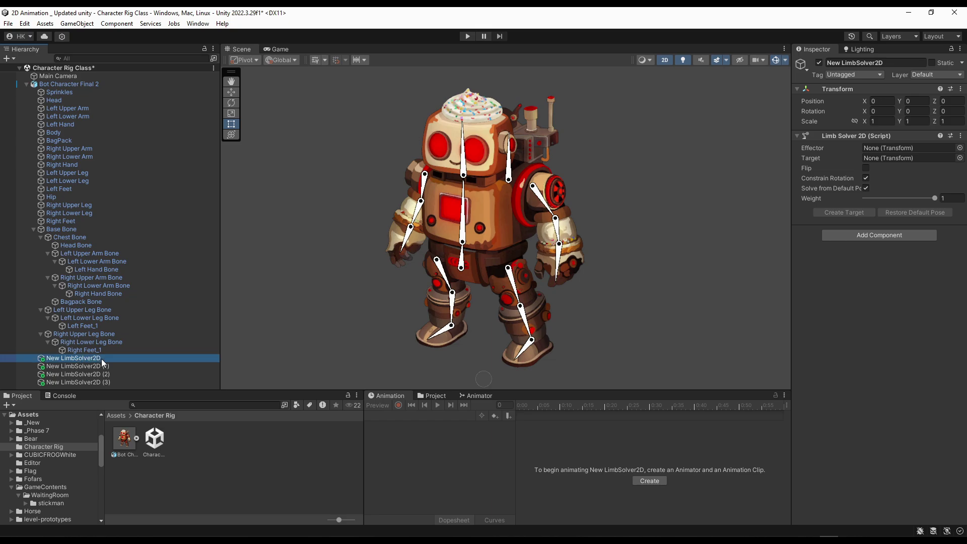
- Rename the New LimbSolver2D objects to Right Hand IK, Left Hand IK, Right Leg IK and Left Leg IK
{"action": "left_click", "coordinate": [101, 358]}
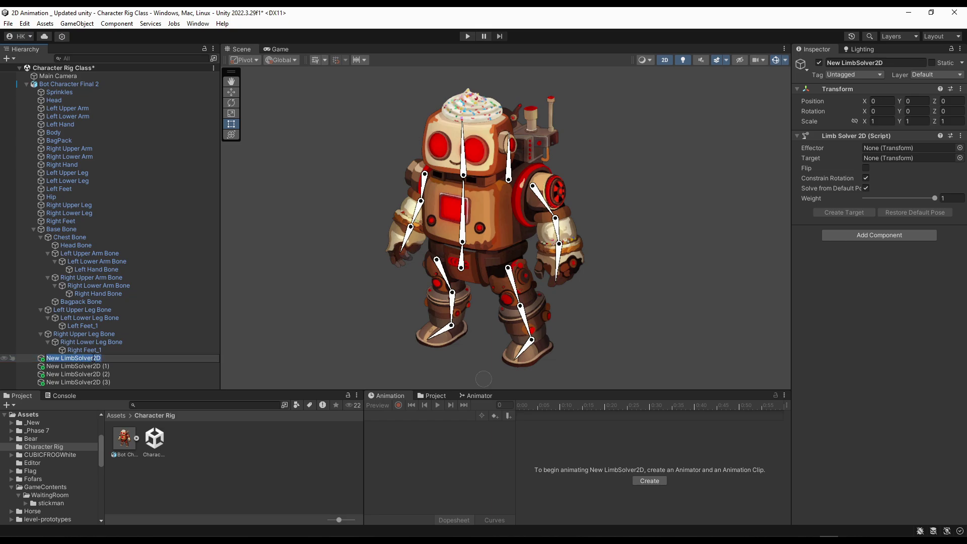
{"action": "type", "text": "Right Hand IK"}
{"action": "double_click", "coordinate": [80, 366]}
{"action": "type", "text": "Left Hand IK"}
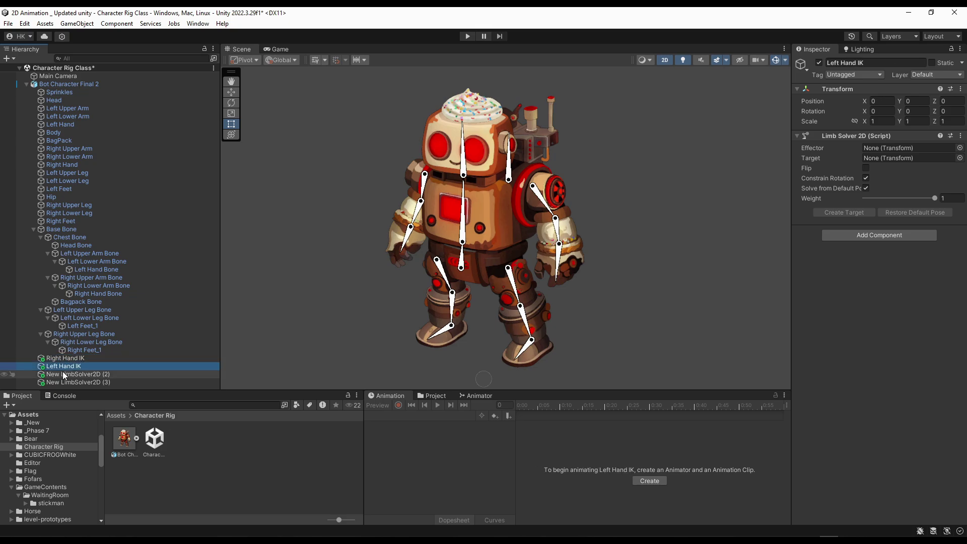
{"action": "double_click", "coordinate": [80, 374]}
{"action": "type", "text": "Right Leg IK"}
{"action": "double_click", "coordinate": [79, 383]}
{"action": "type", "text": "Left Leg IK"}
{"action": "key", "text": "Return"}
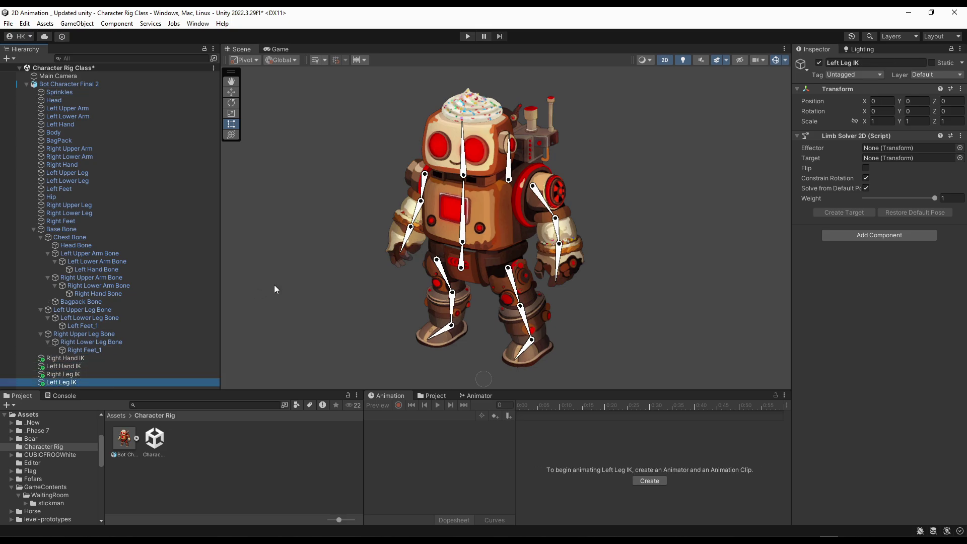
- Create an empty child named Right Hand IK Effector under the Right Lower Arm Bone
{"action": "left_click", "coordinate": [417, 221]}
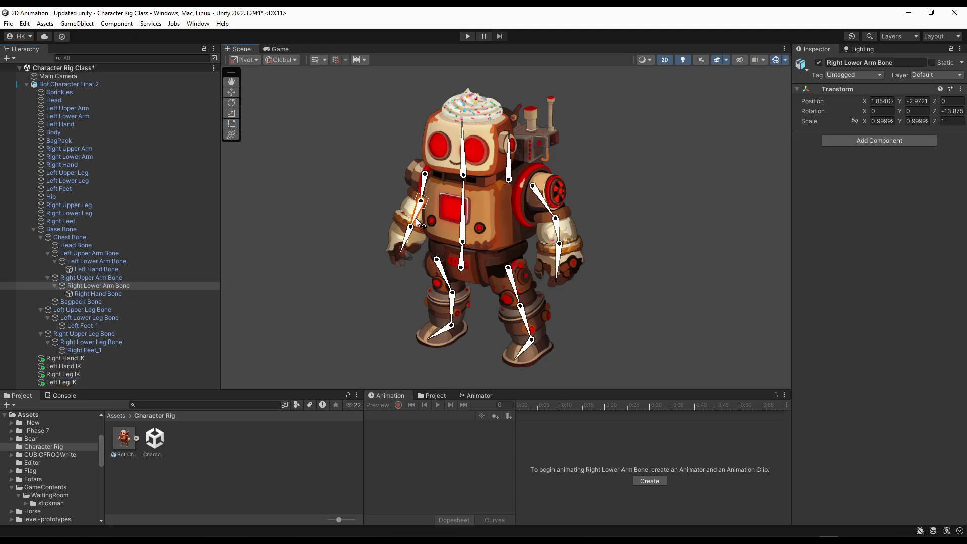
{"action": "right_click", "coordinate": [93, 288]}
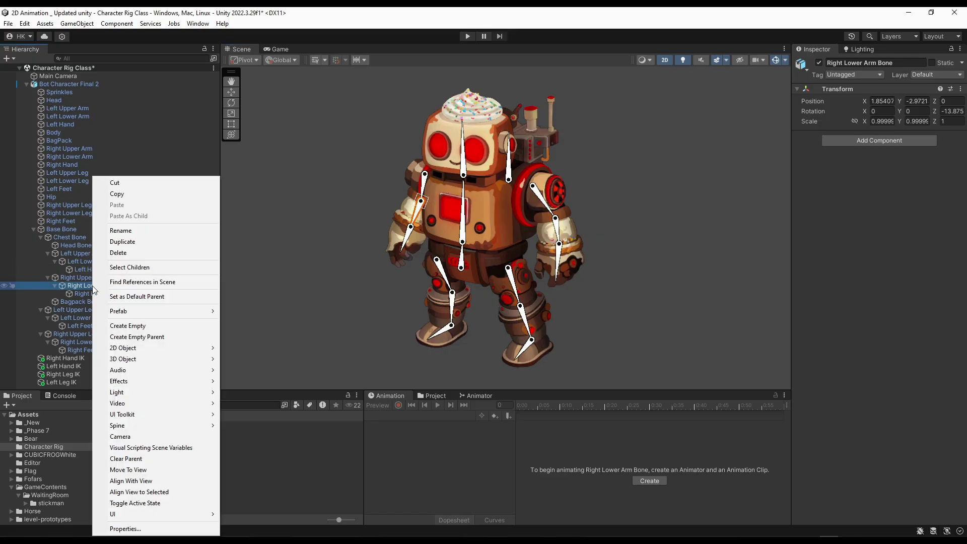
{"action": "left_click", "coordinate": [156, 327]}
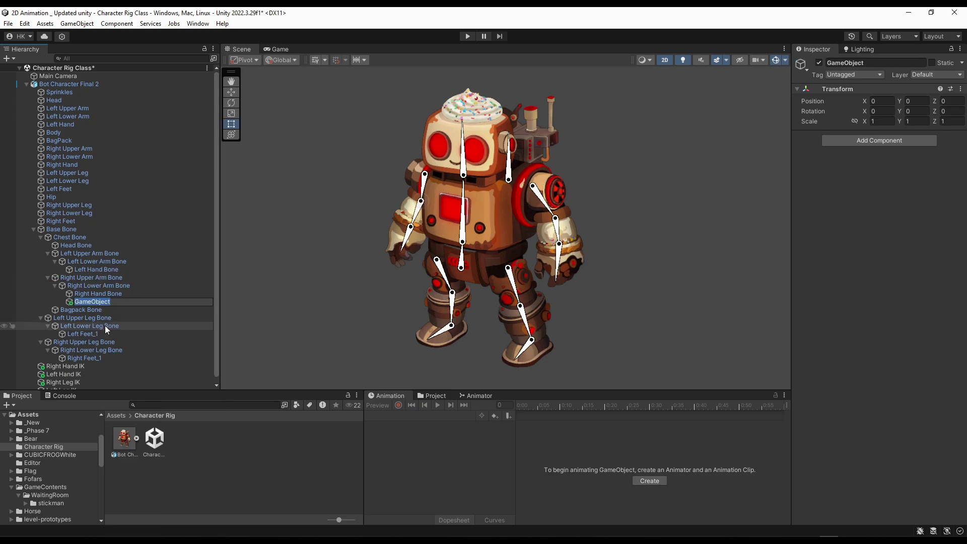
{"action": "type", "text": "Right Hand IK Effector"}
{"action": "key", "text": "Return"}
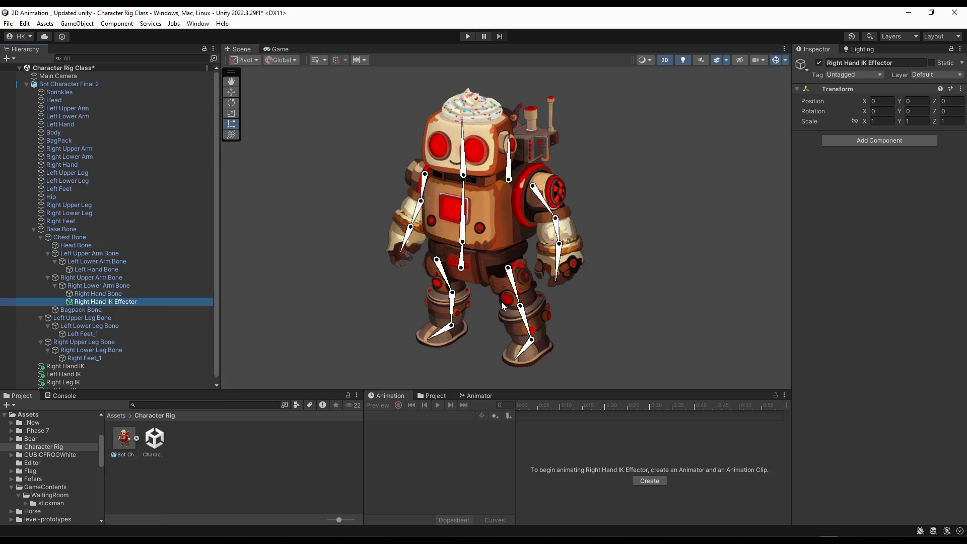
- Move the Right Hand IK Effector onto the tip of the robot's hand
{"action": "scroll", "coordinate": [415, 224], "scroll_direction": "up", "scroll_amount": 5}
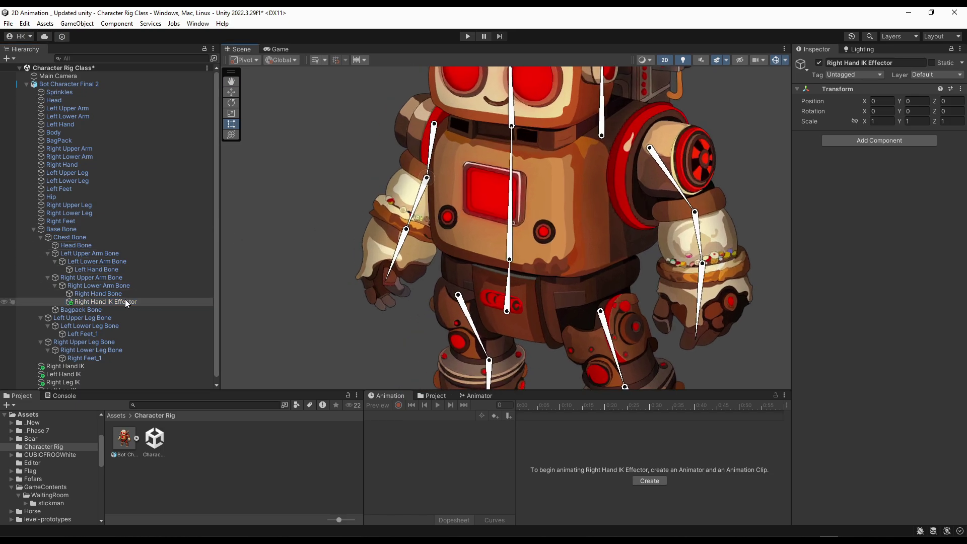
{"action": "left_click", "coordinate": [126, 302]}
{"action": "key", "text": "w"}
{"action": "left_click_drag", "start_coordinate": [433, 177], "coordinate": [387, 284]}
{"action": "scroll", "coordinate": [388, 282], "scroll_direction": "up", "scroll_amount": 4}
{"action": "scroll", "coordinate": [393, 294], "scroll_direction": "up", "scroll_amount": 4}
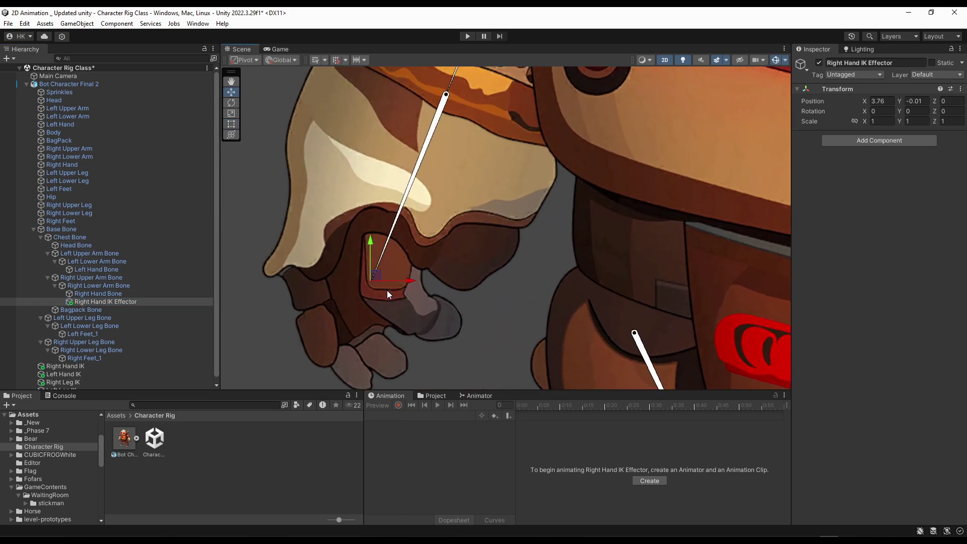
{"action": "left_click_drag", "start_coordinate": [371, 278], "coordinate": [370, 276]}
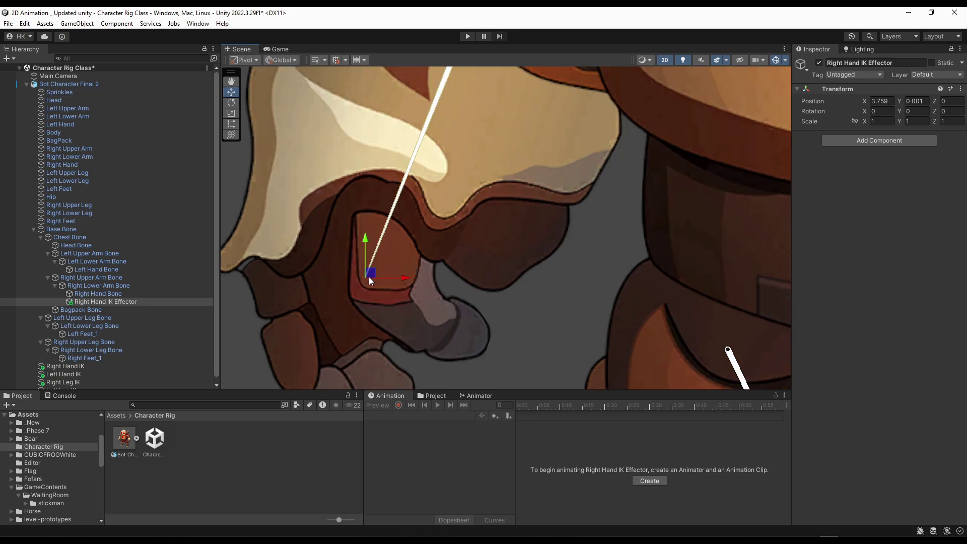
{"action": "scroll", "coordinate": [413, 258], "scroll_direction": "down", "scroll_amount": 6}
{"action": "scroll", "coordinate": [439, 259], "scroll_direction": "down", "scroll_amount": 2}
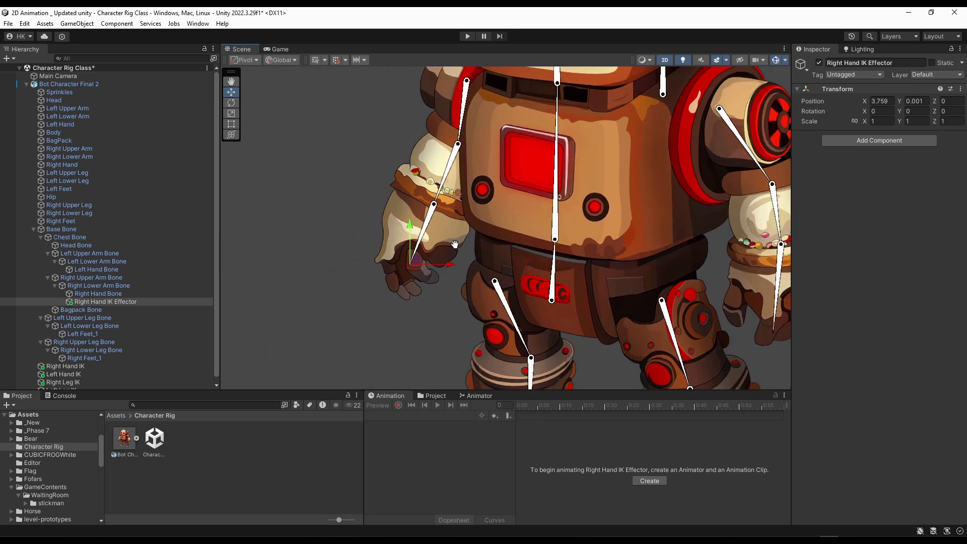
{"action": "left_click", "coordinate": [410, 250]}
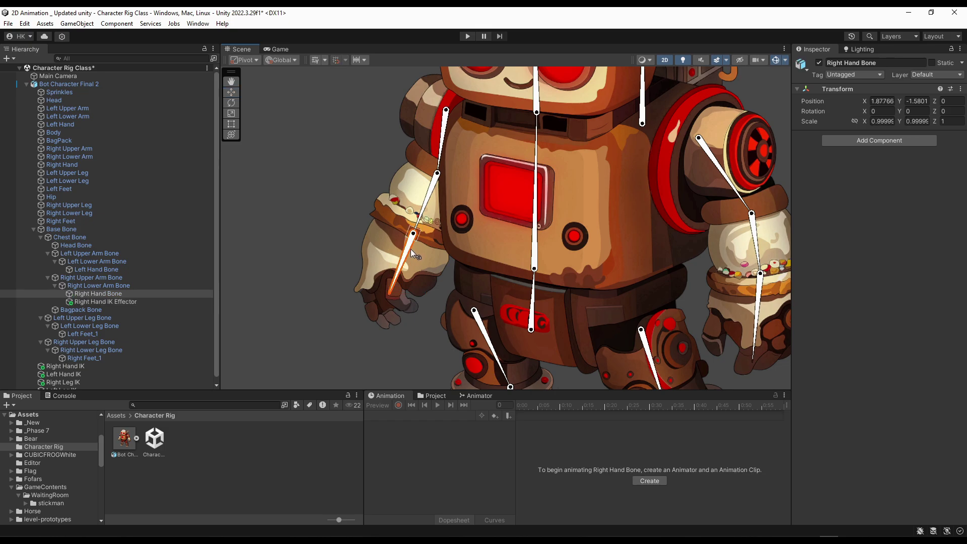
{"action": "left_click", "coordinate": [96, 366]}
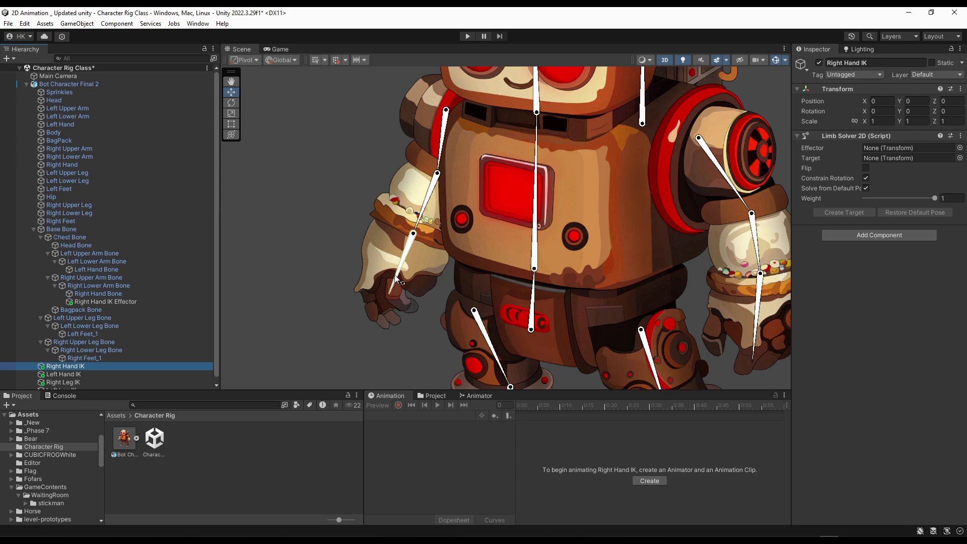
{"action": "left_click", "coordinate": [426, 190]}
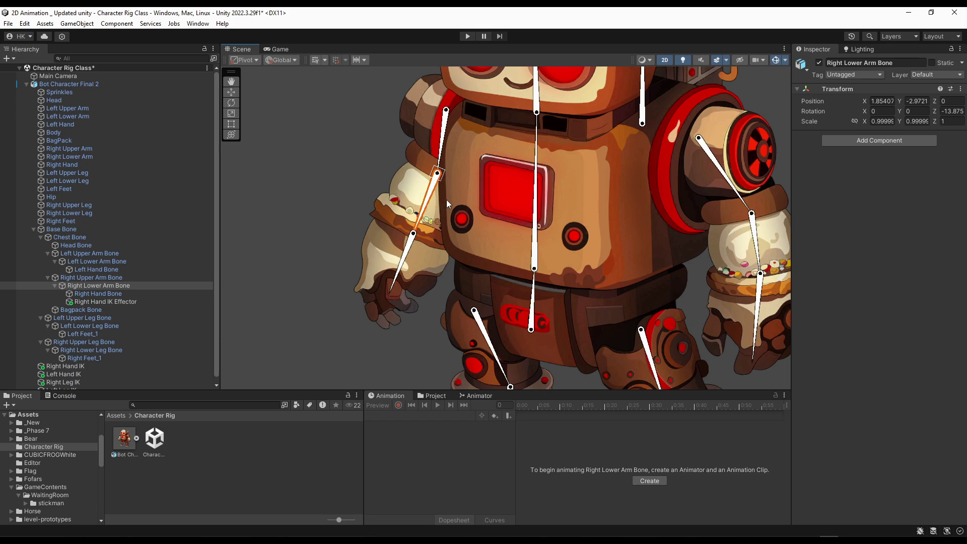
{"action": "left_click", "coordinate": [121, 302]}
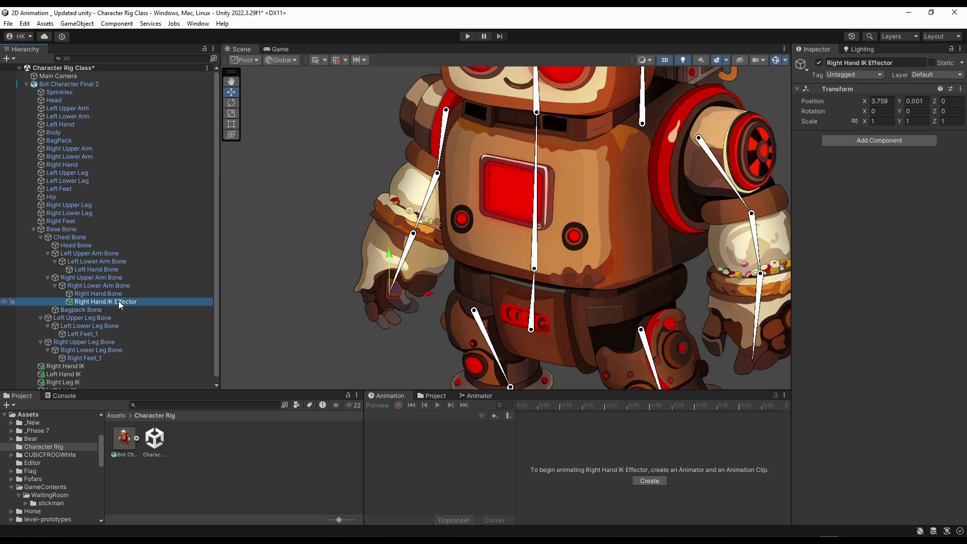
{"action": "scroll", "coordinate": [121, 304], "scroll_direction": "down", "scroll_amount": 1}
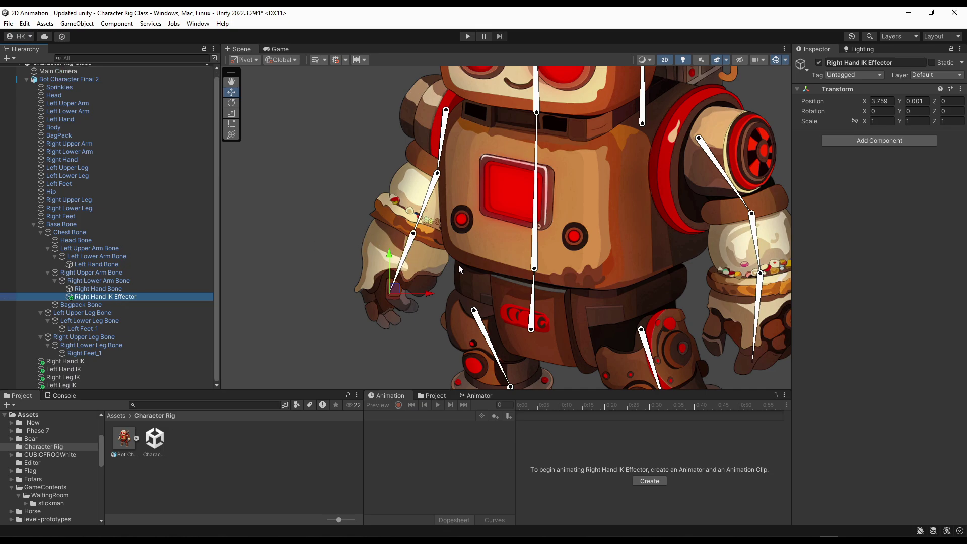
- Create Left Hand Ik Effector under the Left Lower Arm Bone, place it on the hand, and save
{"action": "middle_click_drag", "start_coordinate": [460, 270], "coordinate": [356, 254]}
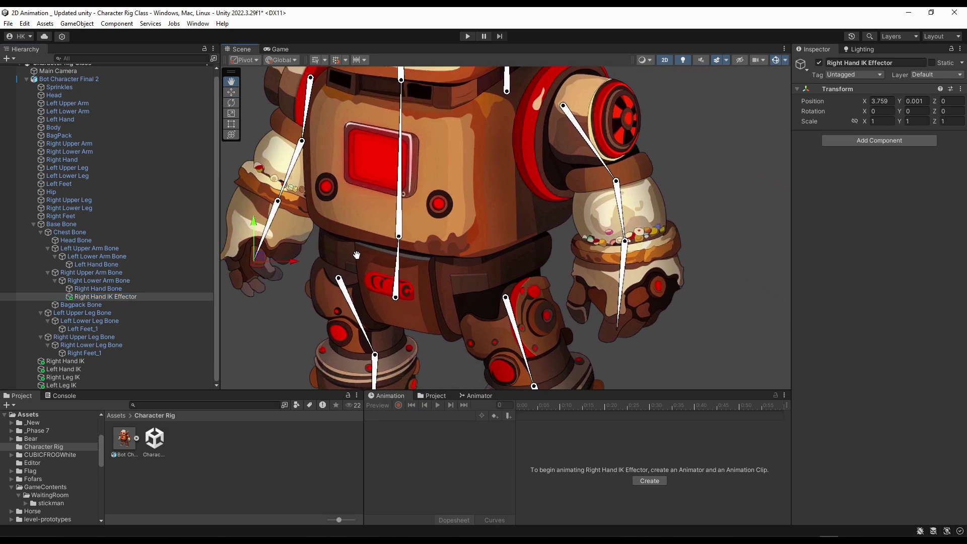
{"action": "left_click", "coordinate": [621, 206]}
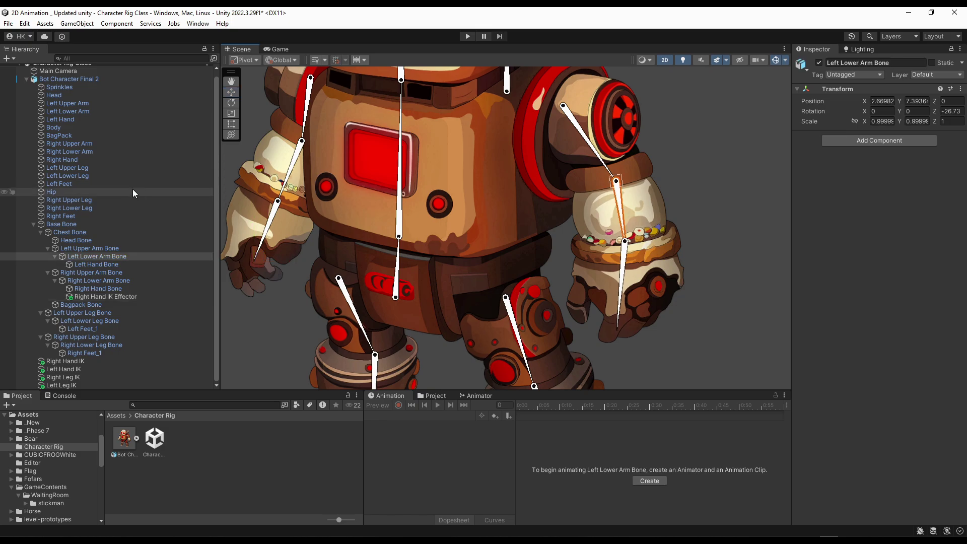
{"action": "right_click", "coordinate": [85, 256]}
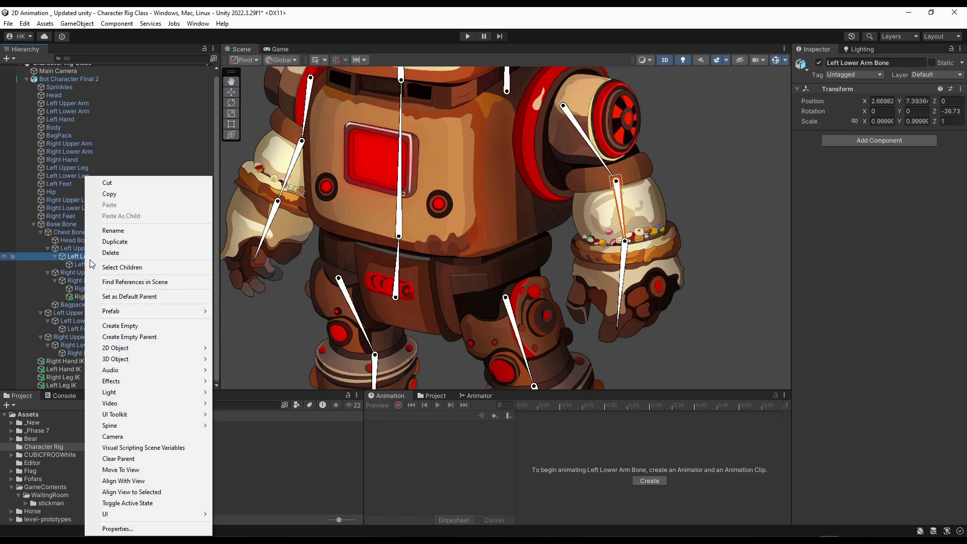
{"action": "left_click", "coordinate": [136, 328]}
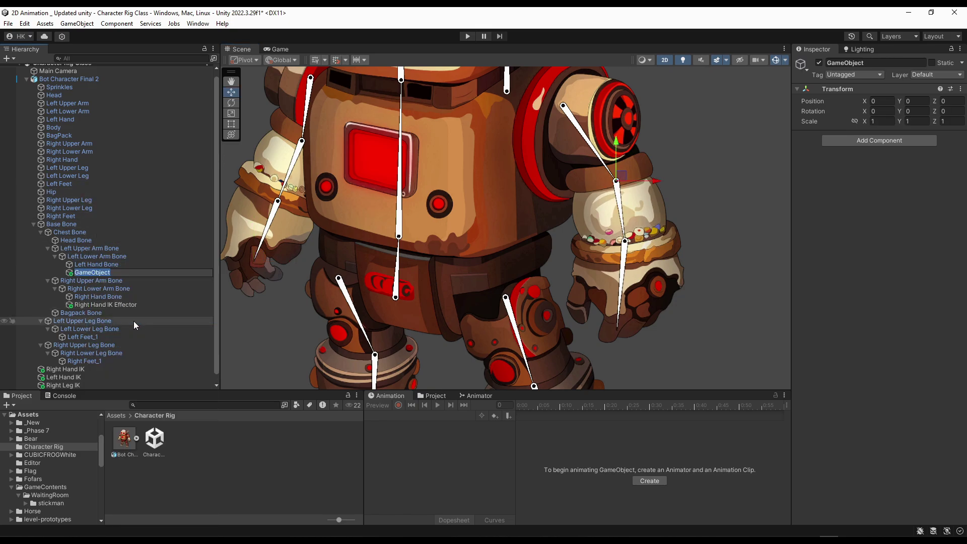
{"action": "type", "text": "Left Hand Ik Effector"}
{"action": "key", "text": "Return"}
{"action": "left_click_drag", "start_coordinate": [623, 178], "coordinate": [640, 329]}
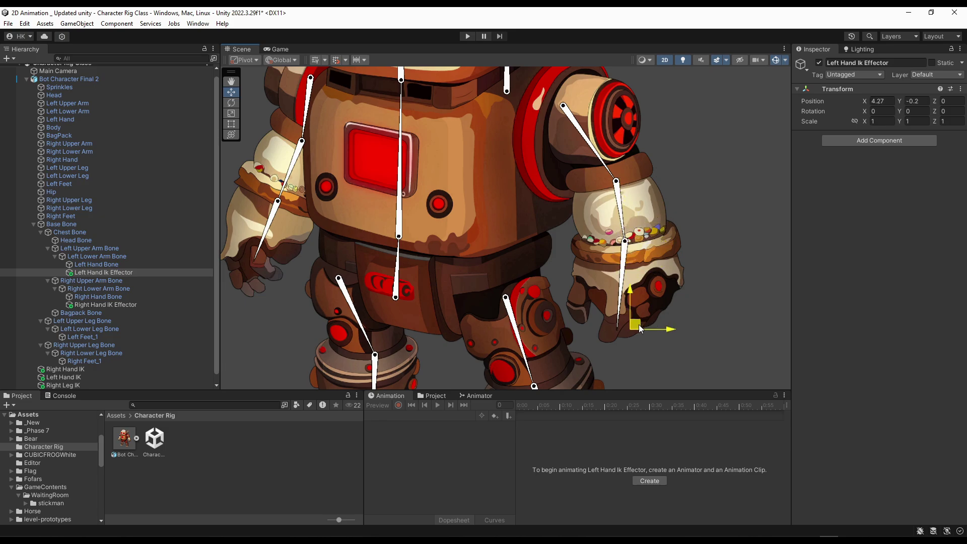
{"action": "key", "text": "ctrl+s"}
- Create an empty child named Right Leg Ik Effector under the Right Lower Leg Bone
{"action": "key", "text": "Down"}
{"action": "key", "text": "Left"}
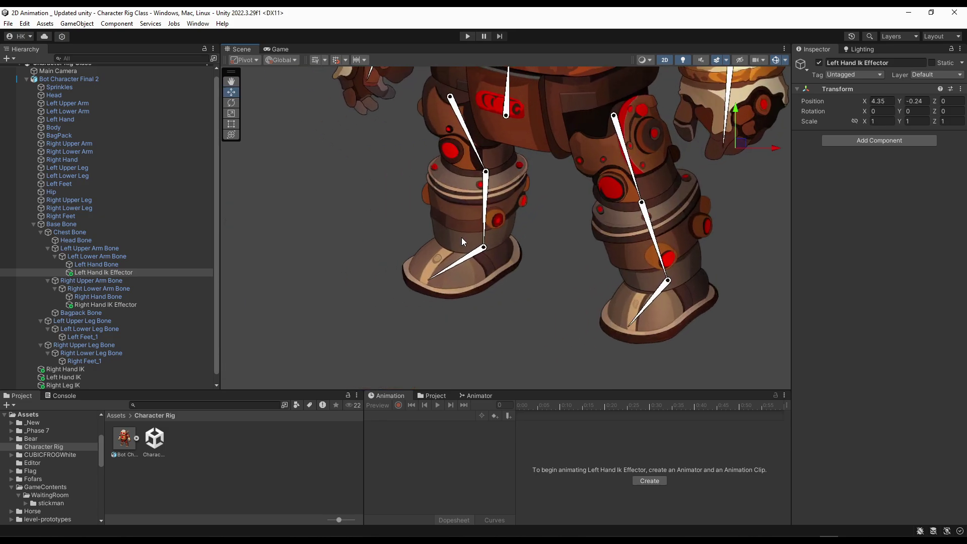
{"action": "scroll", "coordinate": [147, 282], "scroll_direction": "down", "scroll_amount": 1}
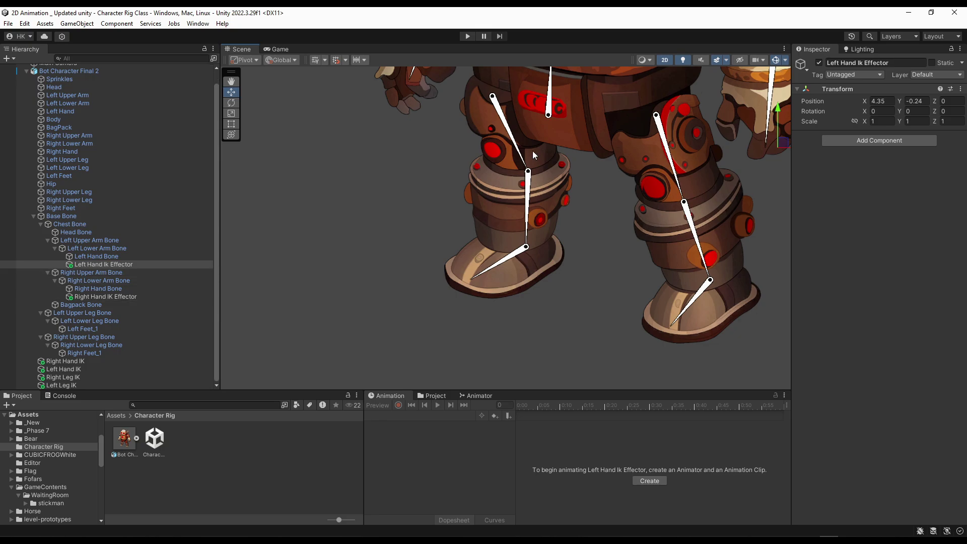
{"action": "right_click", "coordinate": [105, 345]}
{"action": "left_click", "coordinate": [146, 320]}
{"action": "type", "text": "Right Leg Ik Effector"}
{"action": "key", "text": "Return"}
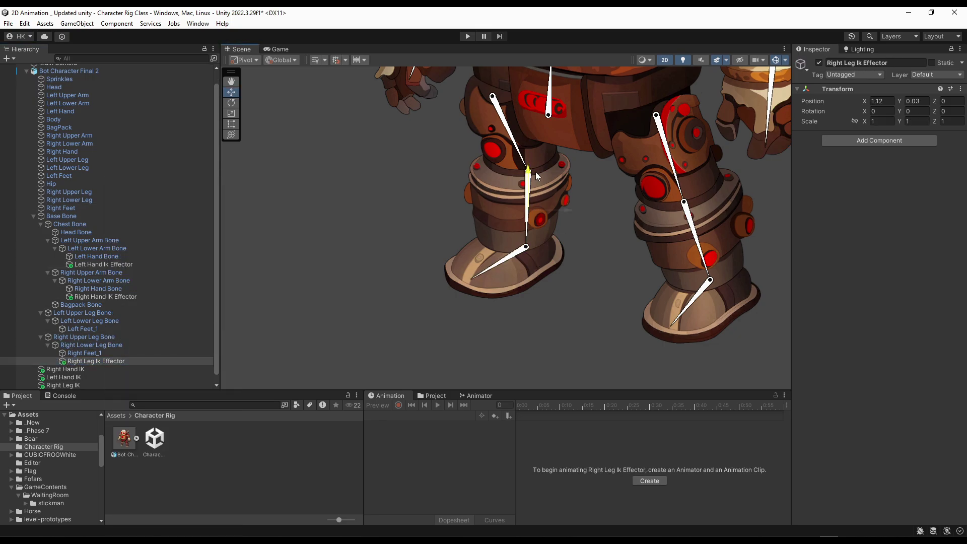
- Create Left Leg IK Effector under the Left Lower Leg Bone and move both leg effectors to the ankles
{"action": "left_click", "coordinate": [689, 221]}
{"action": "middle_click_drag", "start_coordinate": [629, 276], "coordinate": [609, 255]}
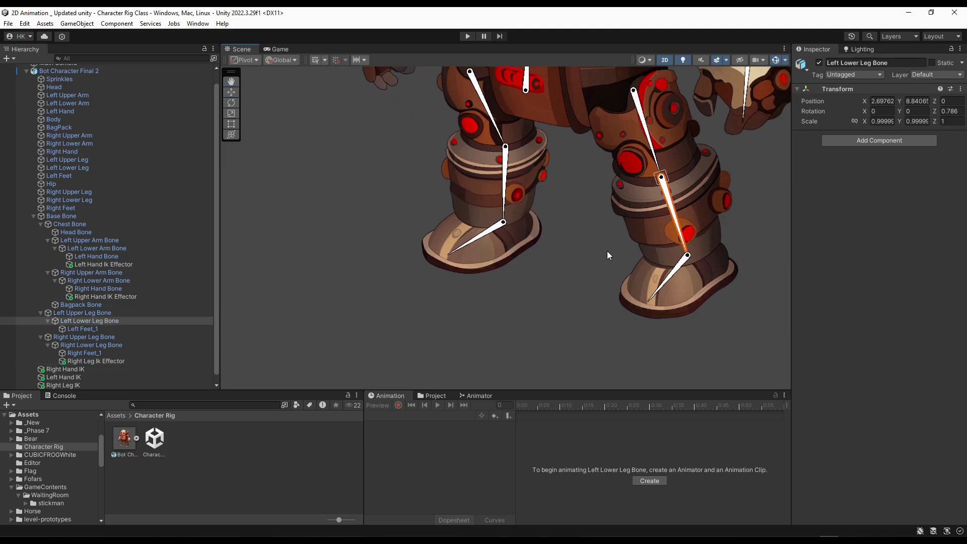
{"action": "right_click", "coordinate": [80, 321]}
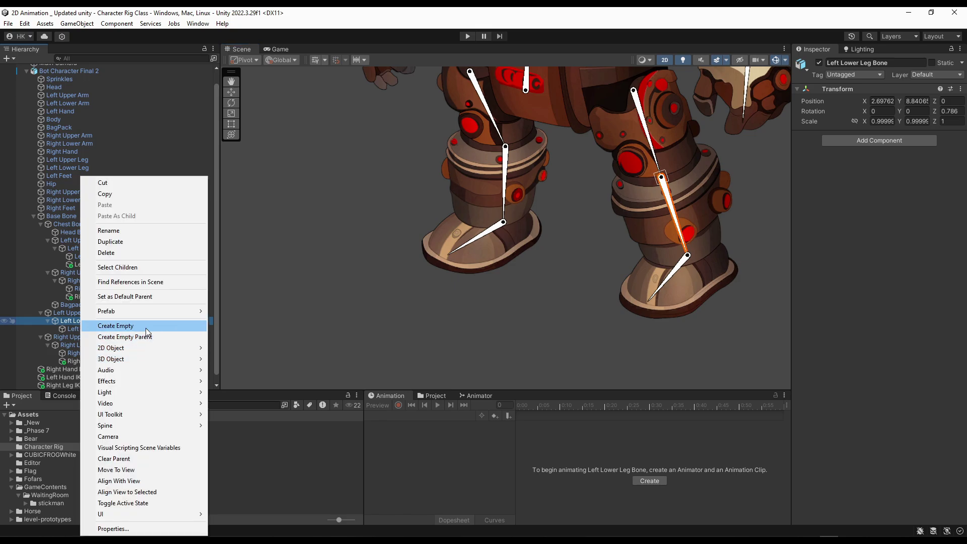
{"action": "left_click", "coordinate": [147, 327]}
{"action": "type", "text": "Left Leg IK Effector"}
{"action": "key", "text": "Return"}
{"action": "left_click_drag", "start_coordinate": [702, 268], "coordinate": [688, 251]}
{"action": "left_click", "coordinate": [518, 252]}
{"action": "left_click_drag", "start_coordinate": [517, 252], "coordinate": [512, 218]}
{"action": "scroll", "coordinate": [596, 210], "scroll_direction": "down", "scroll_amount": 2}
{"action": "scroll", "coordinate": [595, 210], "scroll_direction": "down", "scroll_amount": 2}
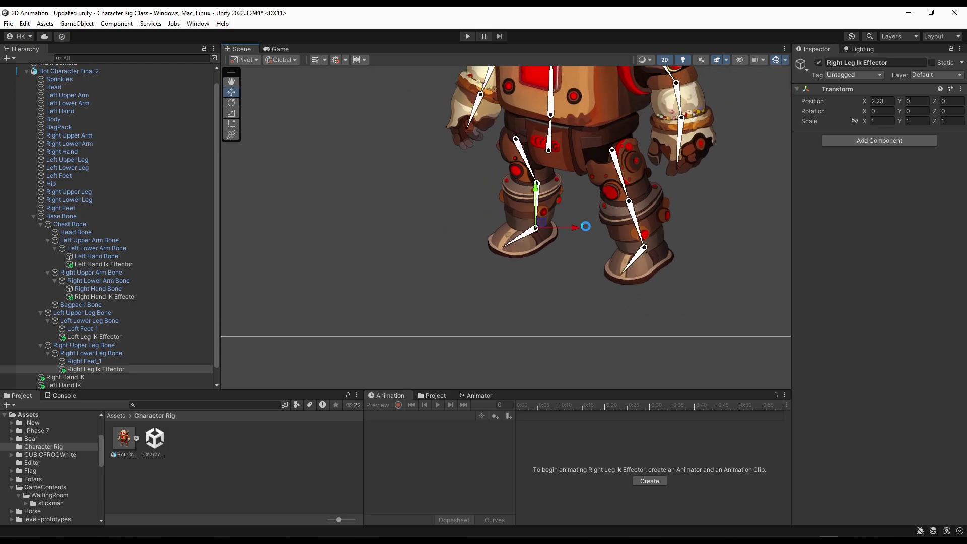
{"action": "scroll", "coordinate": [583, 225], "scroll_direction": "down", "scroll_amount": 1}
- Assign Right Hand IK Effector to the Right Hand IK solver and create its target
{"action": "scroll", "coordinate": [75, 327], "scroll_direction": "down", "scroll_amount": 1}
{"action": "left_click", "coordinate": [83, 362]}
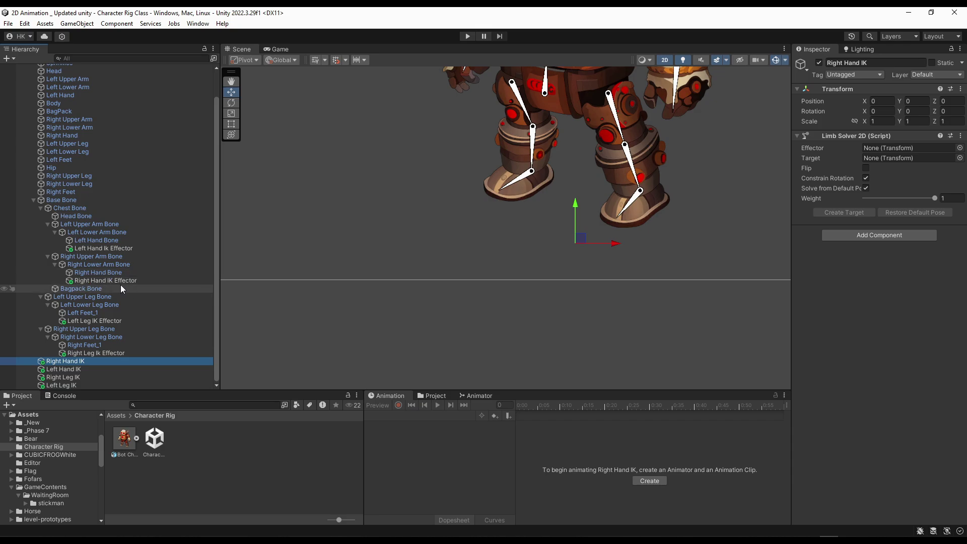
{"action": "left_click_drag", "start_coordinate": [122, 281], "coordinate": [899, 147]}
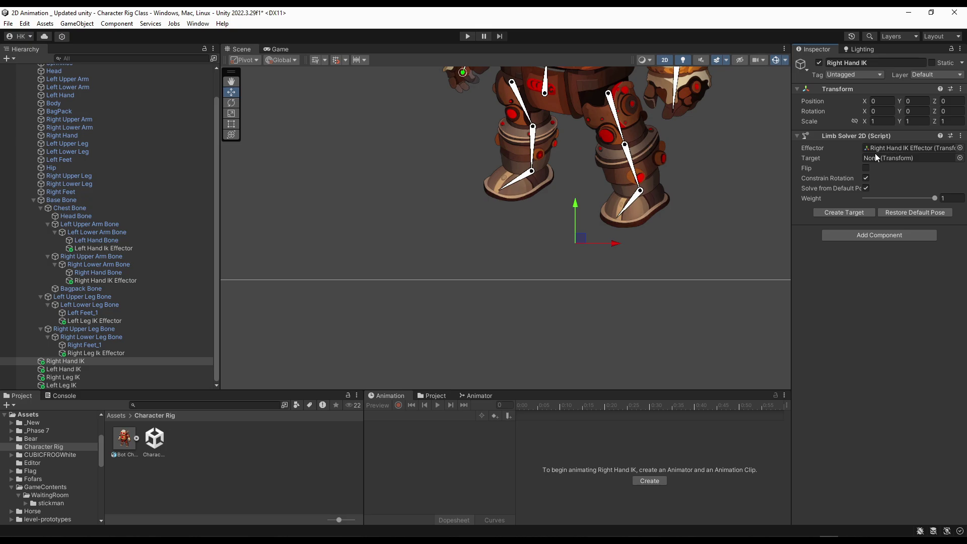
{"action": "middle_click_drag", "start_coordinate": [391, 124], "coordinate": [359, 299]}
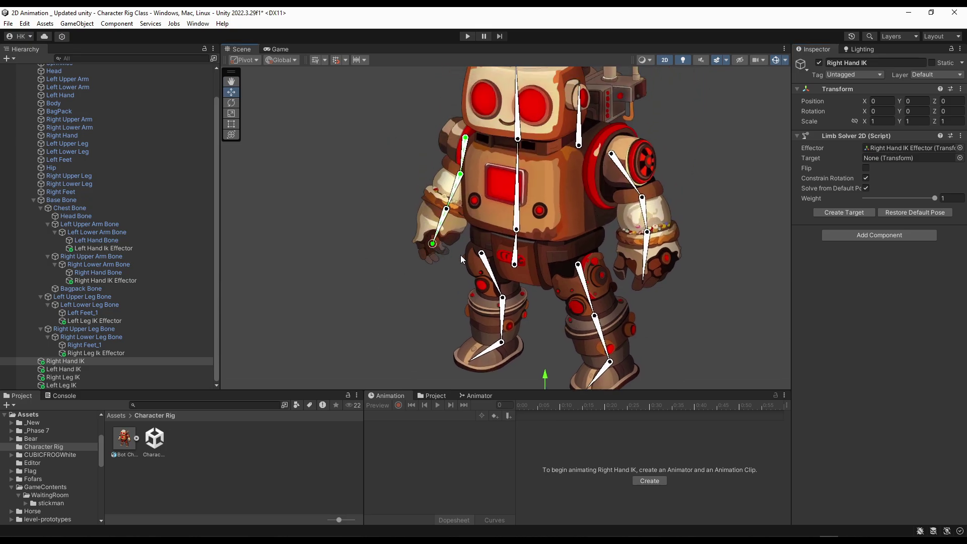
{"action": "left_click", "coordinate": [845, 213]}
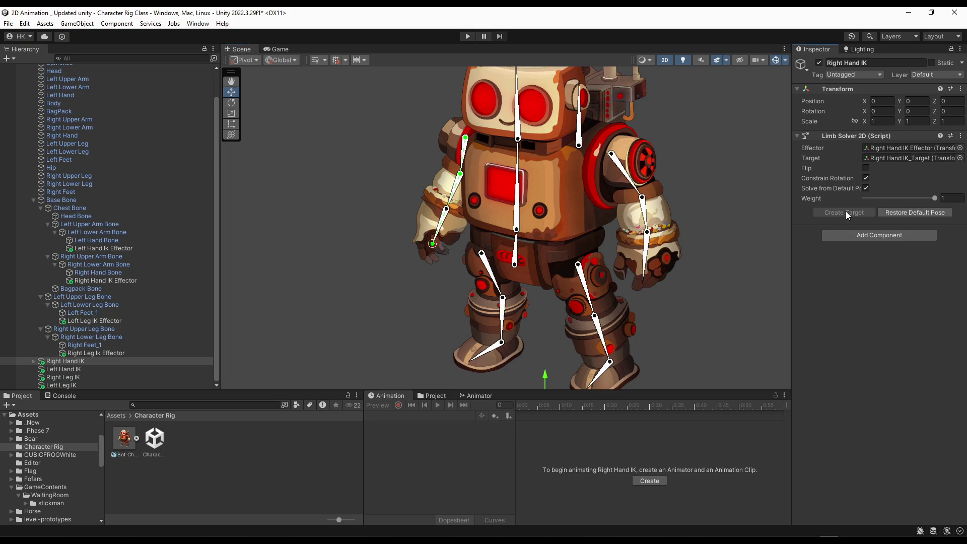
- Swing the right arm through its new target to test it, then restore the default pose
{"action": "left_click_drag", "start_coordinate": [432, 247], "coordinate": [408, 211]}
{"action": "left_click", "coordinate": [408, 204]}
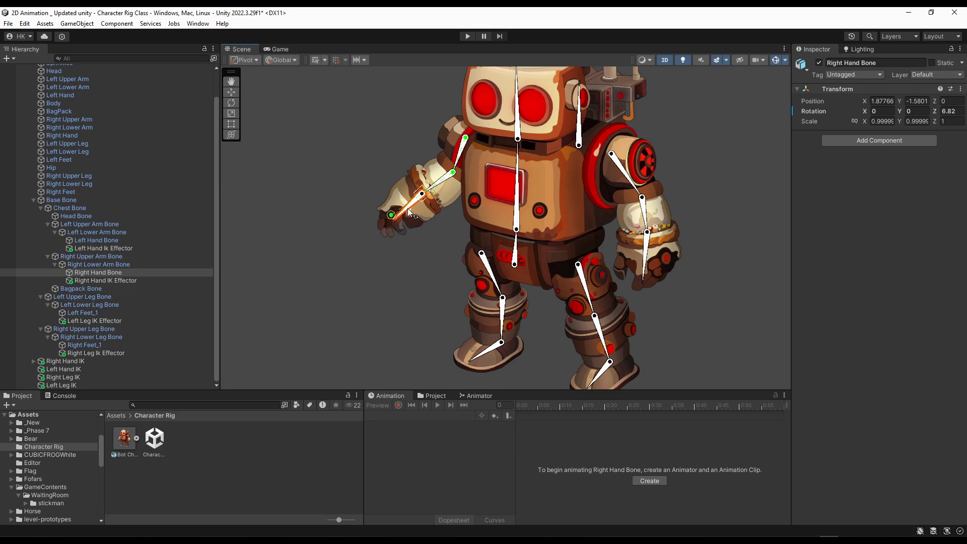
{"action": "left_click", "coordinate": [405, 212]}
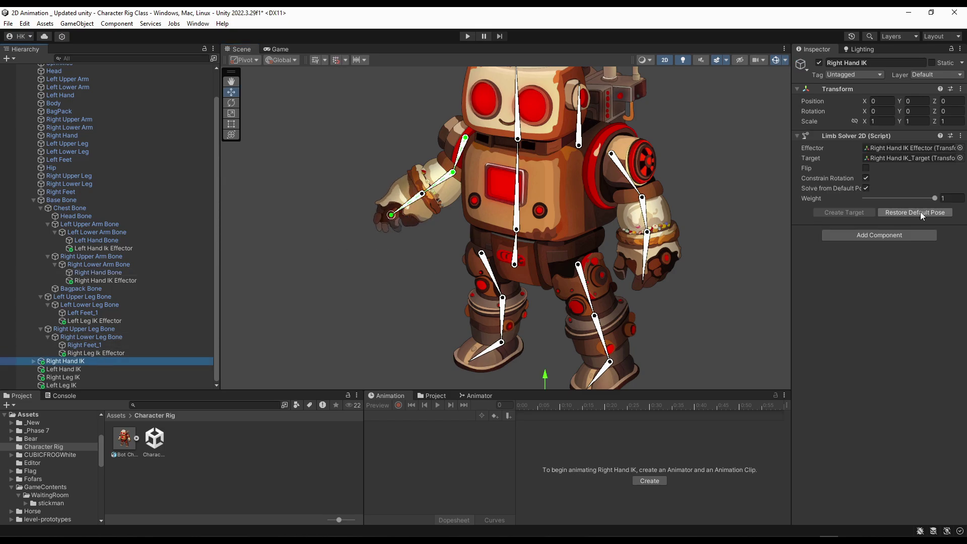
{"action": "left_click", "coordinate": [922, 213]}
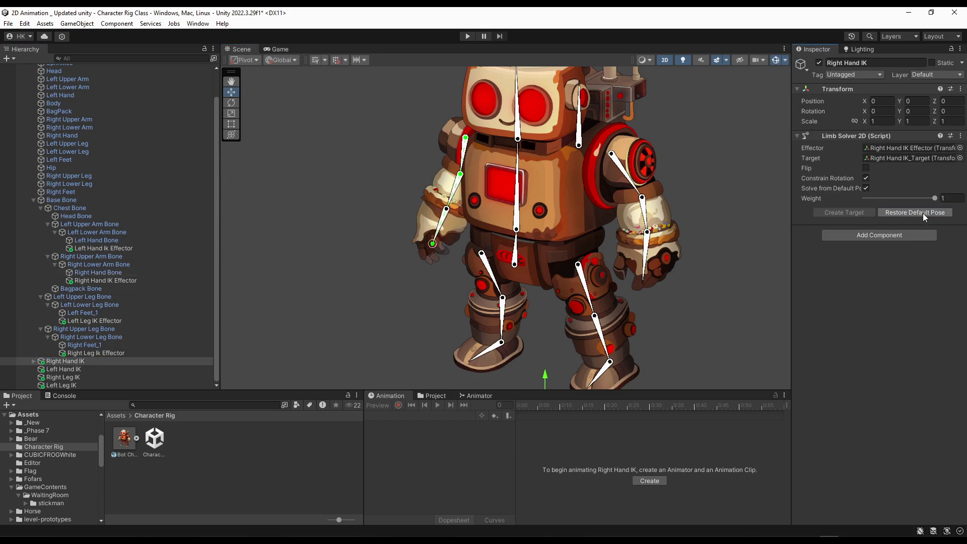
{"action": "left_click", "coordinate": [89, 368]}
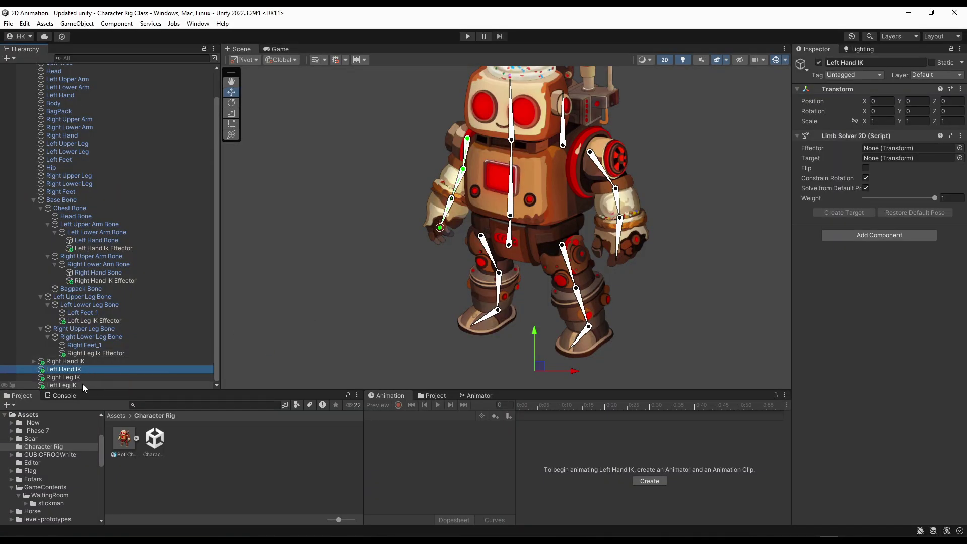
- Assign effectors to the Left Hand IK and Right Leg IK solvers and test the right leg
{"action": "left_click_drag", "start_coordinate": [101, 248], "coordinate": [909, 148]}
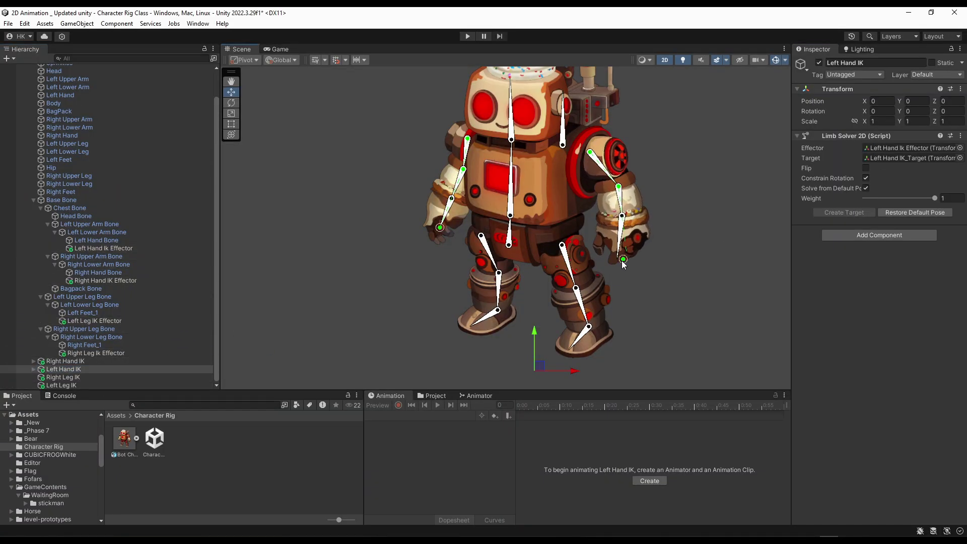
{"action": "left_click", "coordinate": [60, 377]}
{"action": "left_click_drag", "start_coordinate": [96, 353], "coordinate": [908, 148]}
{"action": "left_click_drag", "start_coordinate": [470, 325], "coordinate": [503, 314]}
- Give Left Leg IK its effector and a target, restore its default pose, and enable Flip
{"action": "left_click", "coordinate": [60, 385]}
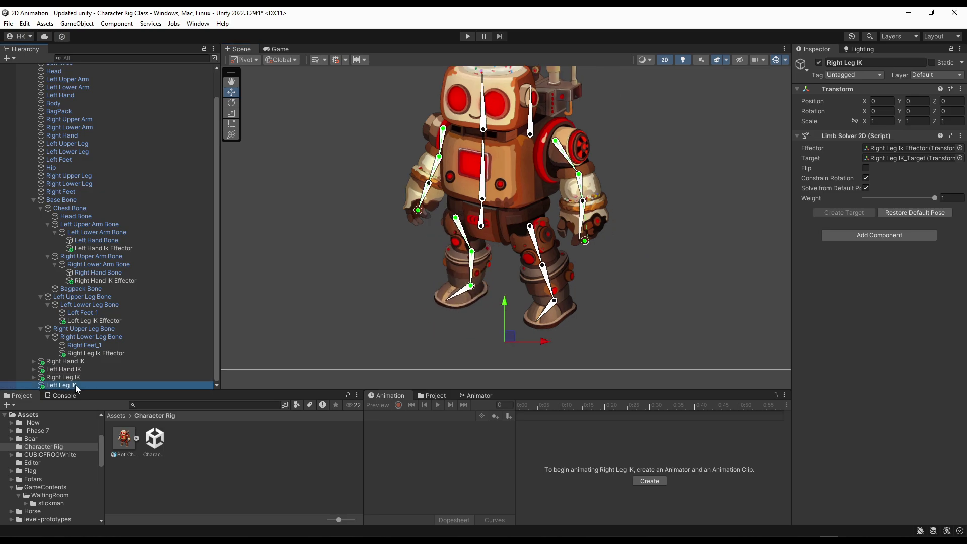
{"action": "left_click_drag", "start_coordinate": [83, 321], "coordinate": [893, 147]}
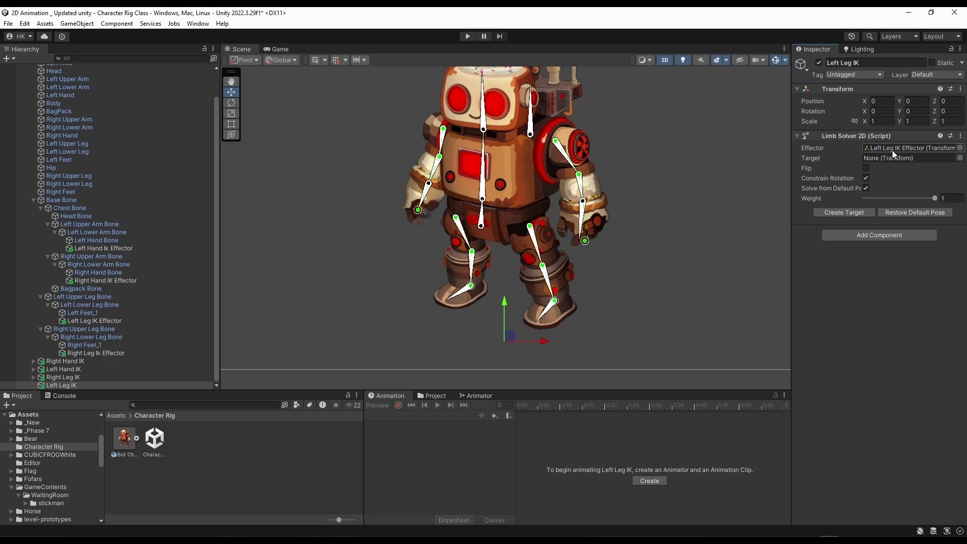
{"action": "left_click", "coordinate": [844, 212]}
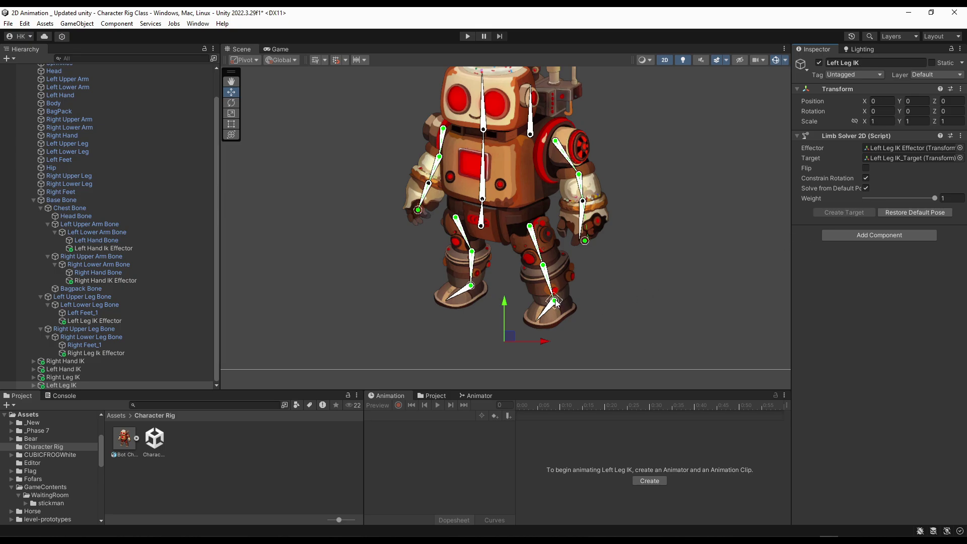
{"action": "left_click_drag", "start_coordinate": [555, 302], "coordinate": [552, 301]}
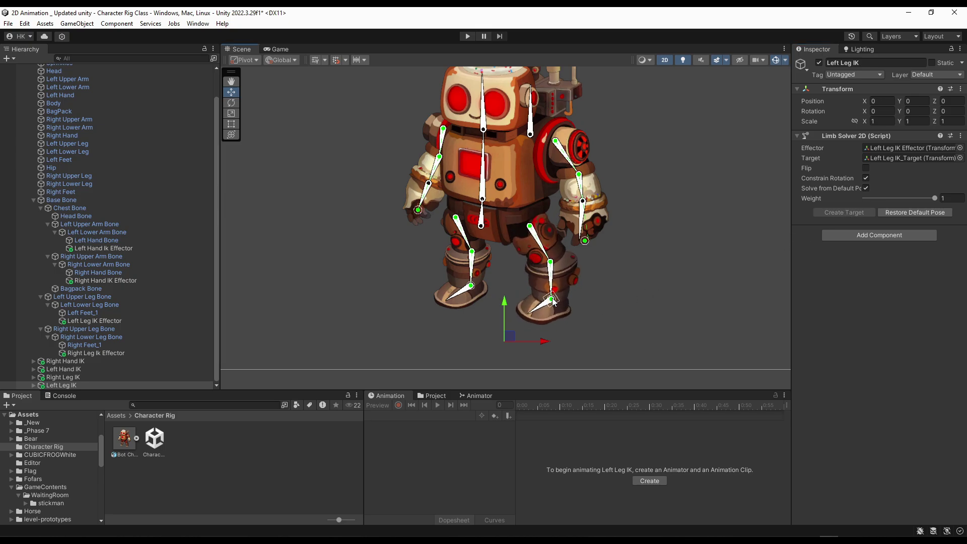
{"action": "left_click", "coordinate": [919, 213]}
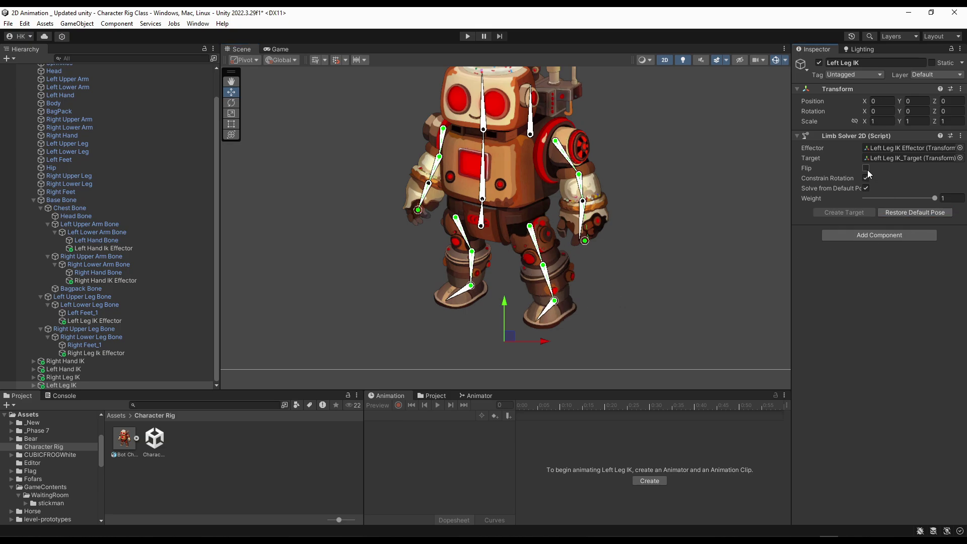
{"action": "left_click", "coordinate": [866, 169]}
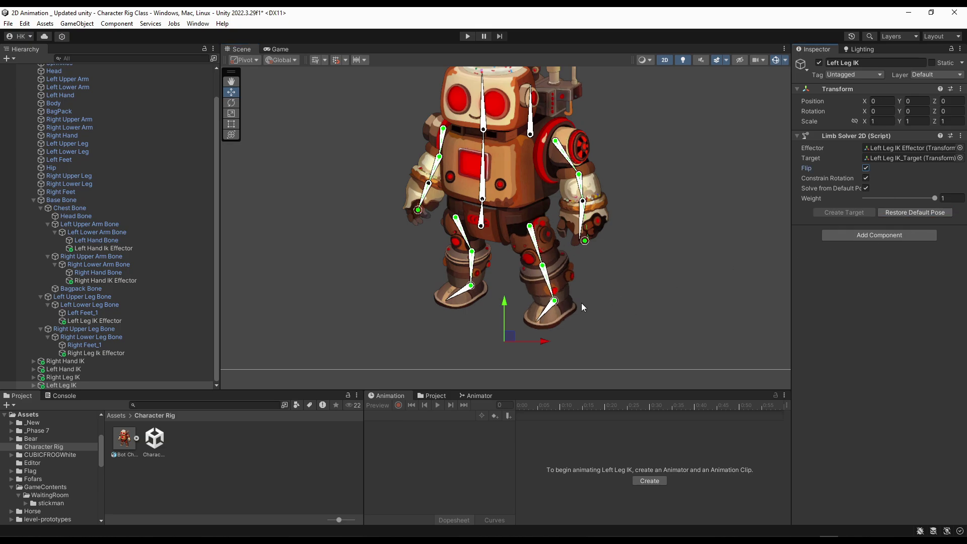
{"action": "left_click_drag", "start_coordinate": [560, 304], "coordinate": [532, 299]}
- Undo the foot tweak, pull the left leg's IK target to check the knee bend, then frame Right Leg IK
{"action": "key", "text": "ctrl+z"}
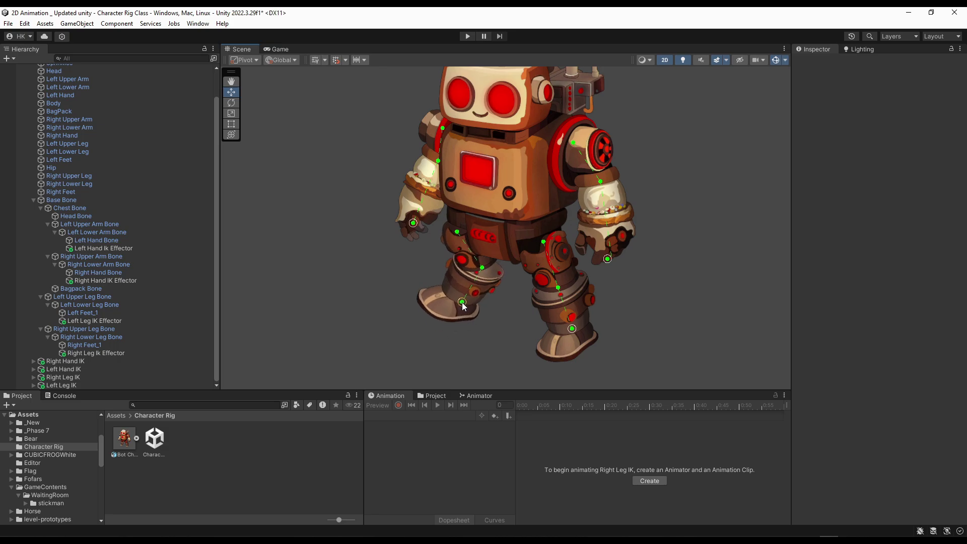
{"action": "mouse_move", "coordinate": [461, 303]}
{"action": "left_mouse_down"}
{"action": "mouse_move", "coordinate": [453, 308]}
{"action": "mouse_move", "coordinate": [468, 322]}
{"action": "mouse_move", "coordinate": [441, 301]}
{"action": "mouse_move", "coordinate": [483, 310]}
{"action": "mouse_move", "coordinate": [436, 303]}
{"action": "mouse_move", "coordinate": [466, 307]}
{"action": "mouse_move", "coordinate": [459, 303]}
{"action": "left_mouse_up"}
{"action": "scroll", "coordinate": [440, 281], "scroll_direction": "down", "scroll_amount": 1}
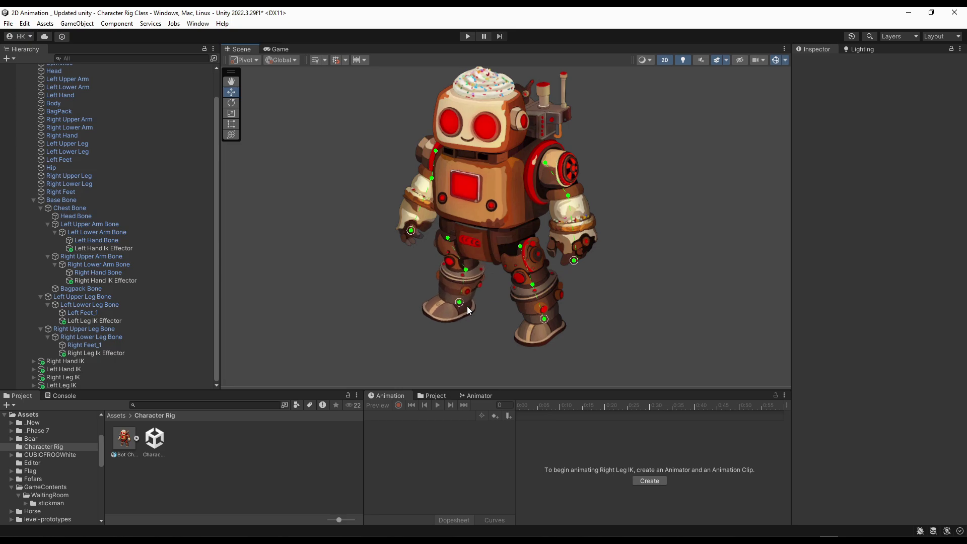
{"action": "double_click", "coordinate": [111, 377]}
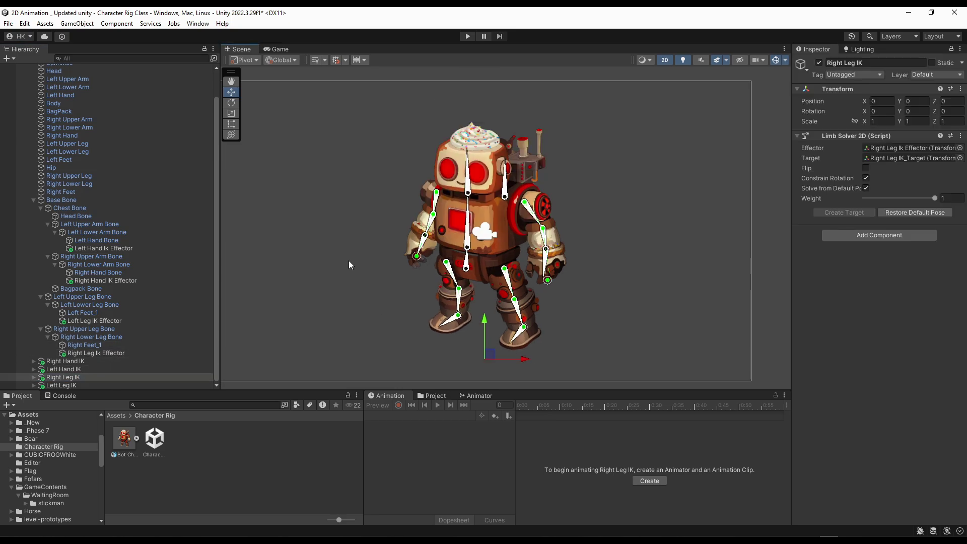